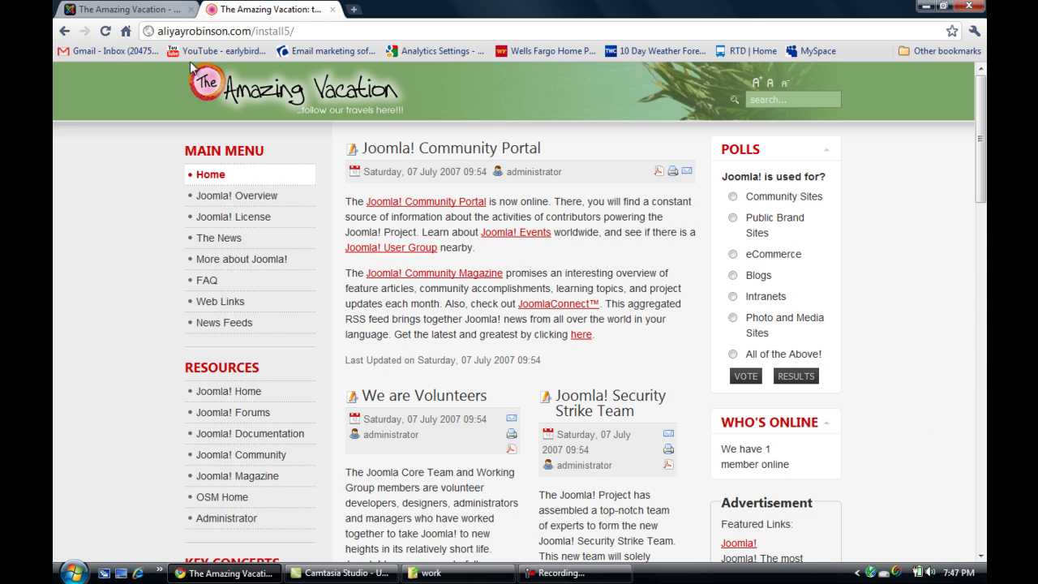
Sign in to the Joomla administrator back-end from its login page.
{"action": "left_click", "coordinate": [150, 10]}
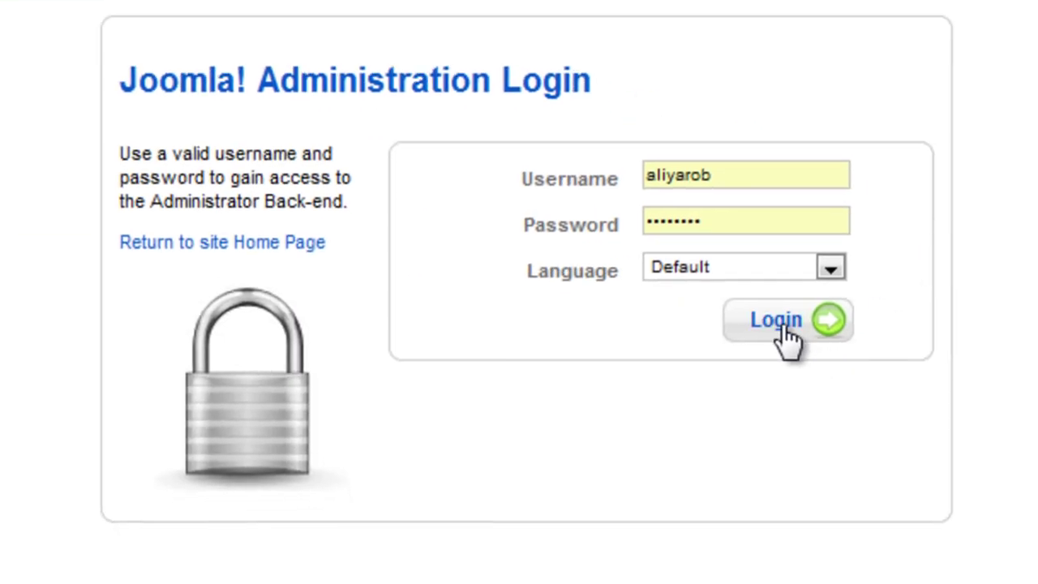
{"action": "left_click", "coordinate": [785, 326]}
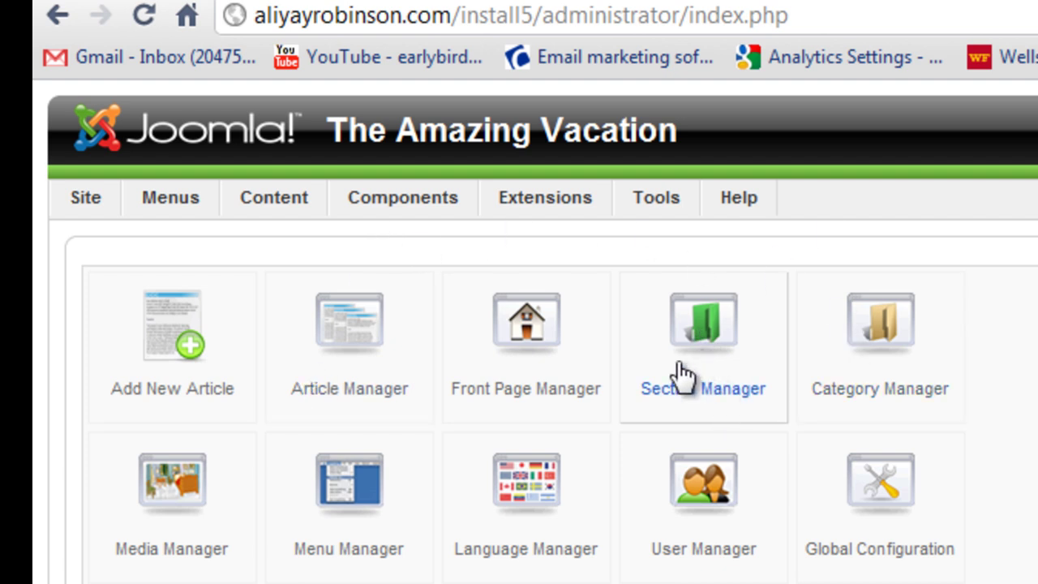
Start a new content section from Content > Section Manager.
{"action": "mouse_move", "coordinate": [282, 208]}
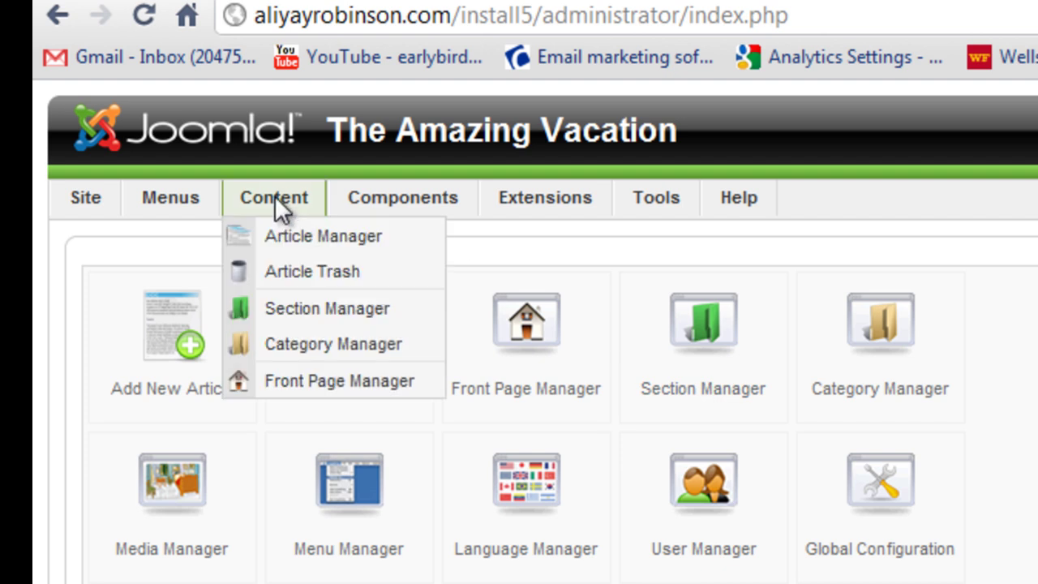
{"action": "left_click", "coordinate": [335, 307]}
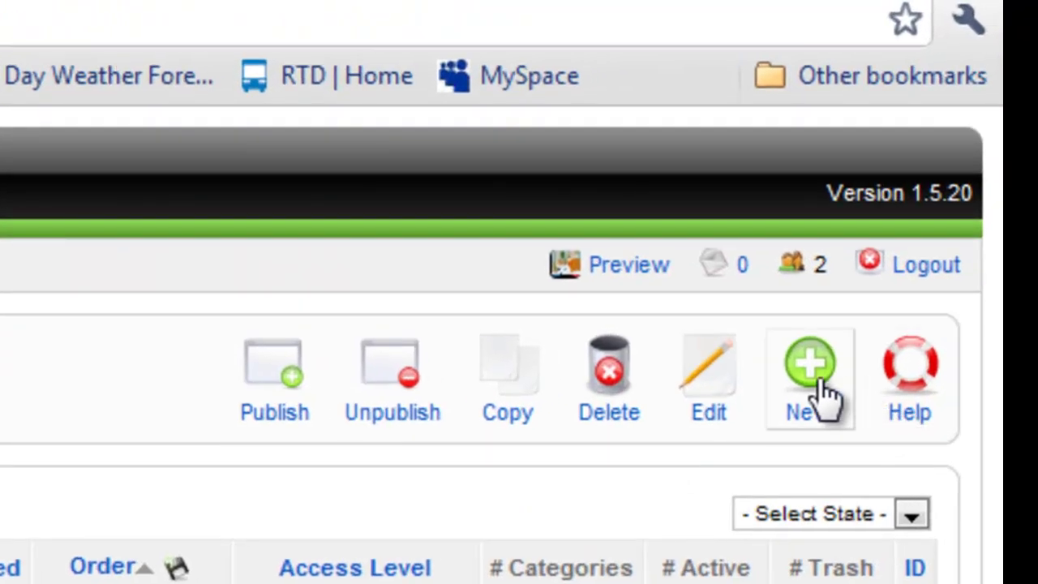
{"action": "left_click", "coordinate": [826, 397]}
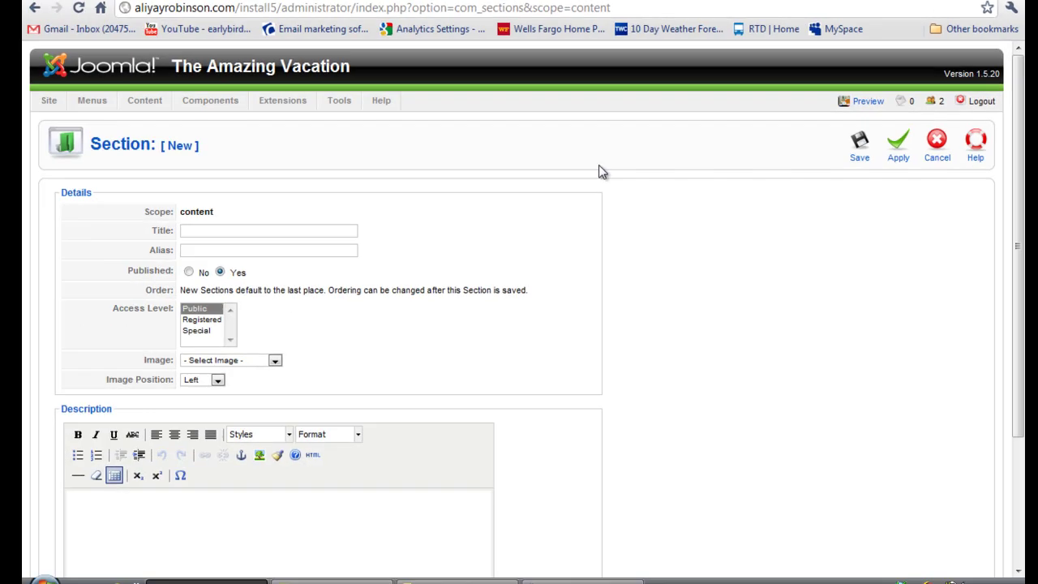
{"action": "left_click", "coordinate": [217, 232]}
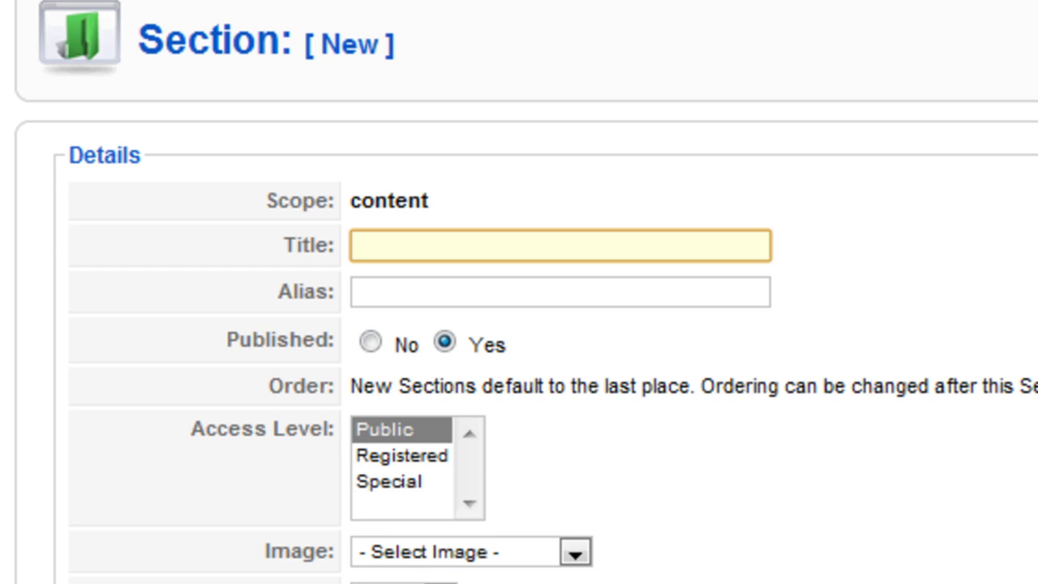
Title the section 'Sample Section' with alias 'sample-section', published.
{"action": "type", "text": "Sample"}
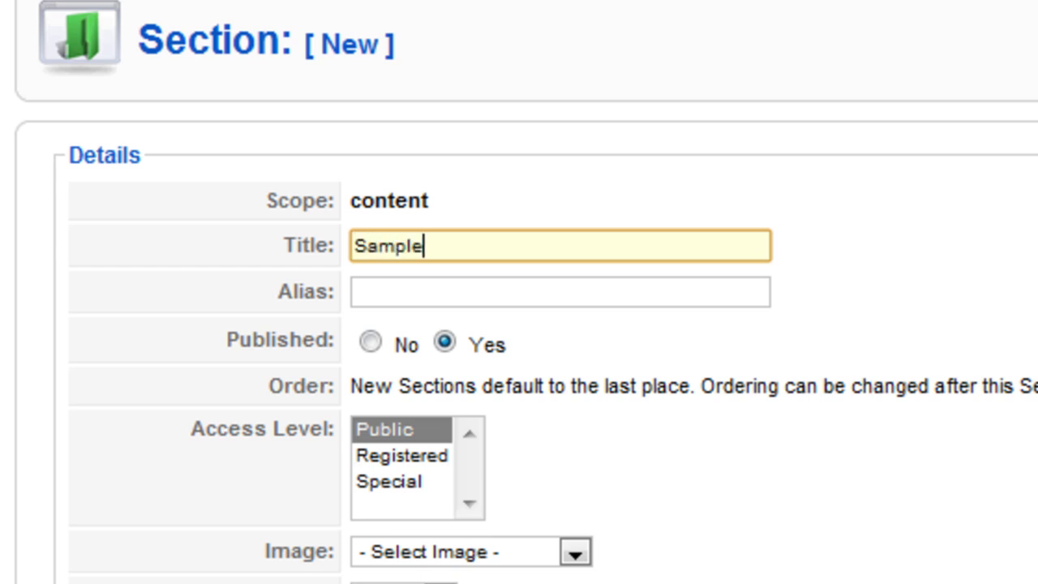
{"action": "type", "text": " Section"}
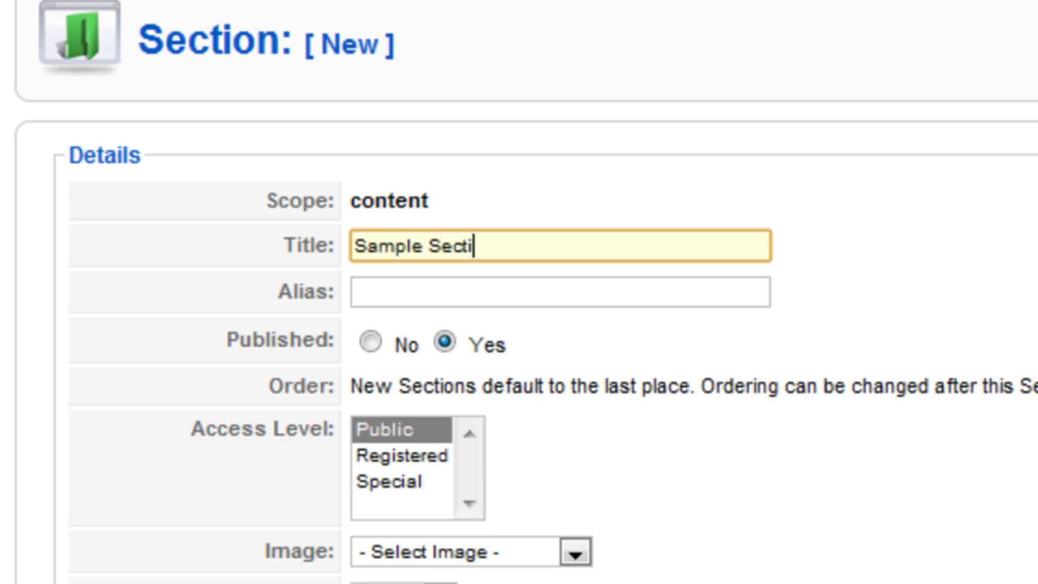
{"action": "left_click", "coordinate": [598, 297]}
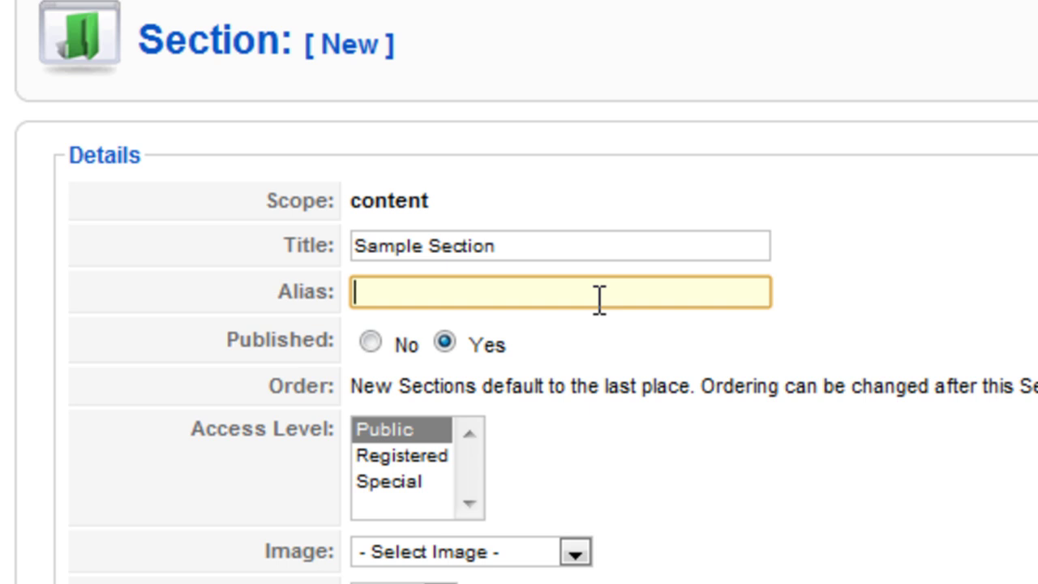
{"action": "type", "text": "sample-section"}
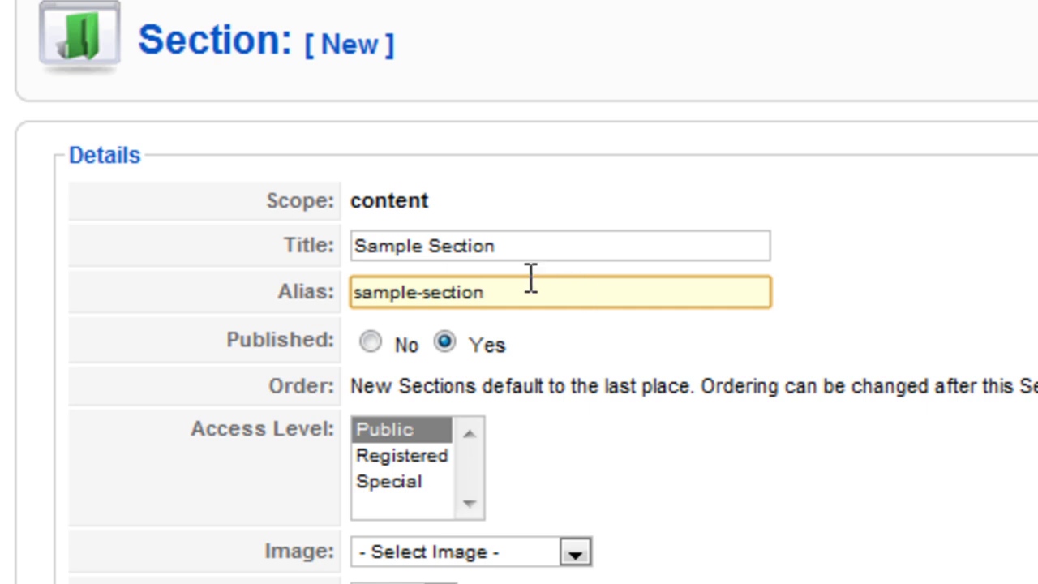
{"action": "mouse_move", "coordinate": [413, 301]}
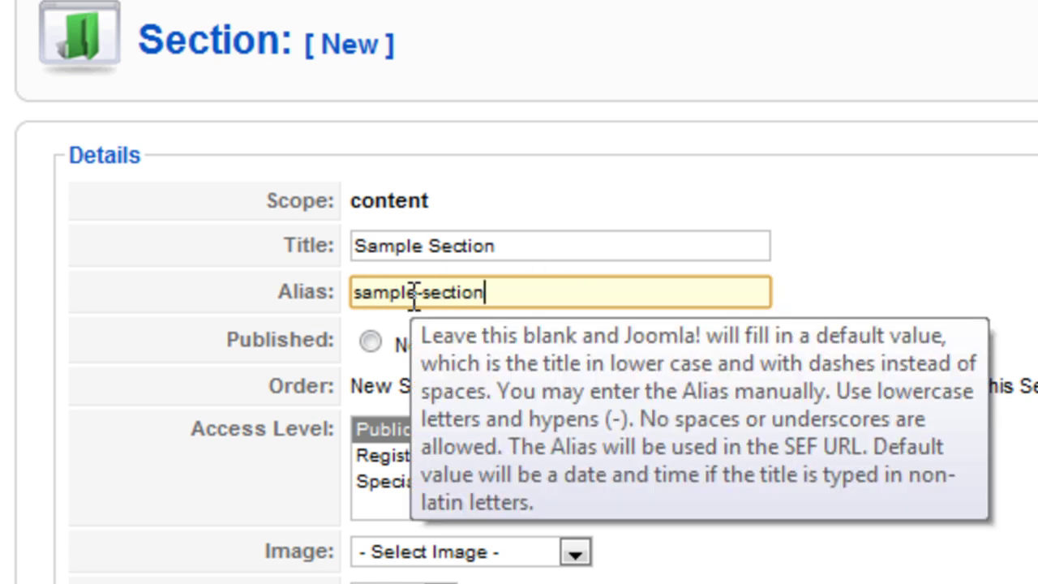
{"action": "left_click_drag", "start_coordinate": [411, 294], "coordinate": [424, 294]}
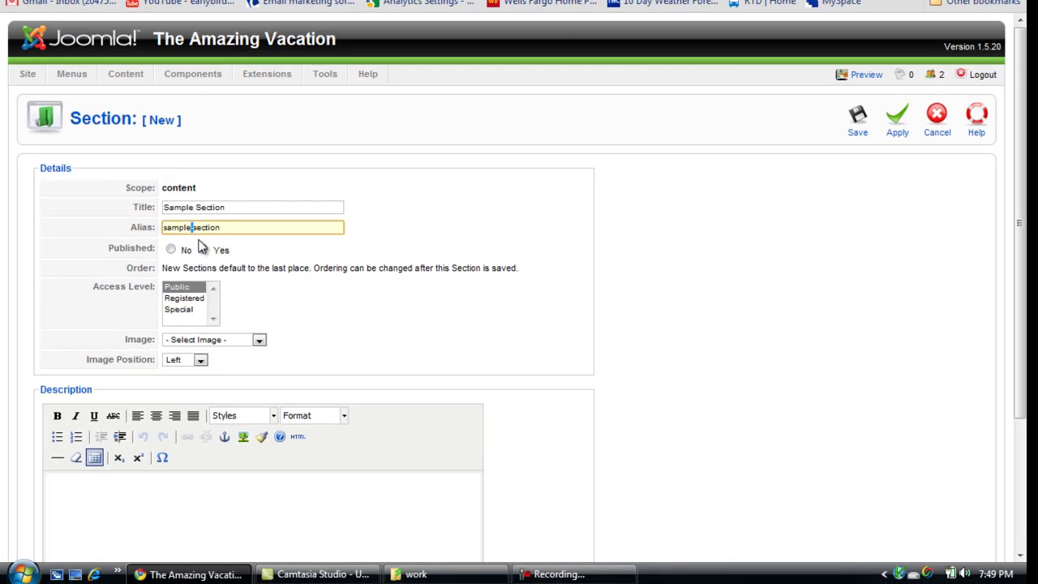
{"action": "left_click", "coordinate": [202, 249]}
Keep Sample Section published, review image and description fields, and save it.
{"action": "left_click", "coordinate": [224, 228]}
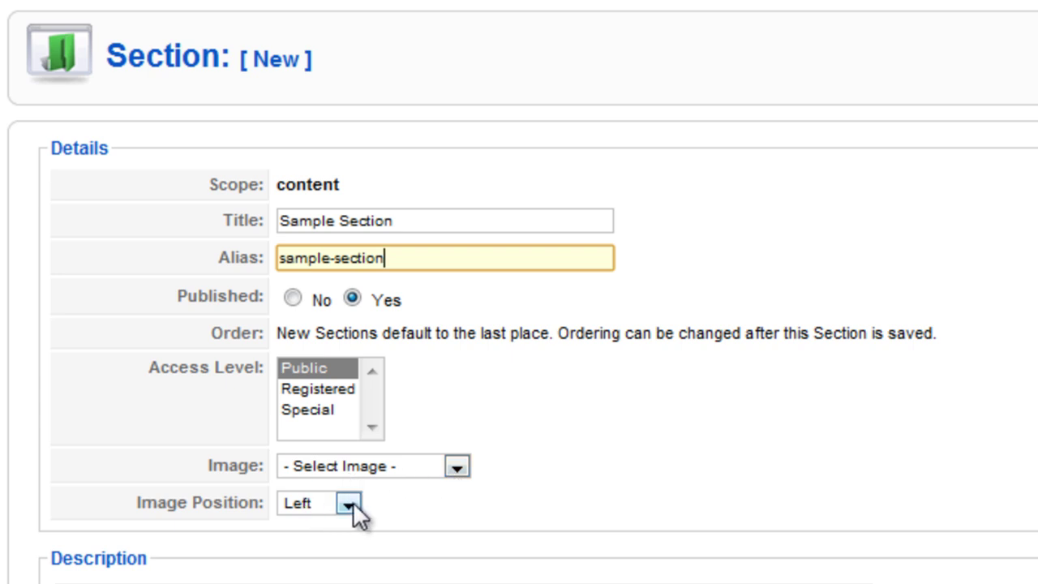
{"action": "scroll", "coordinate": [422, 490], "scroll_direction": "down", "scroll_amount": 5}
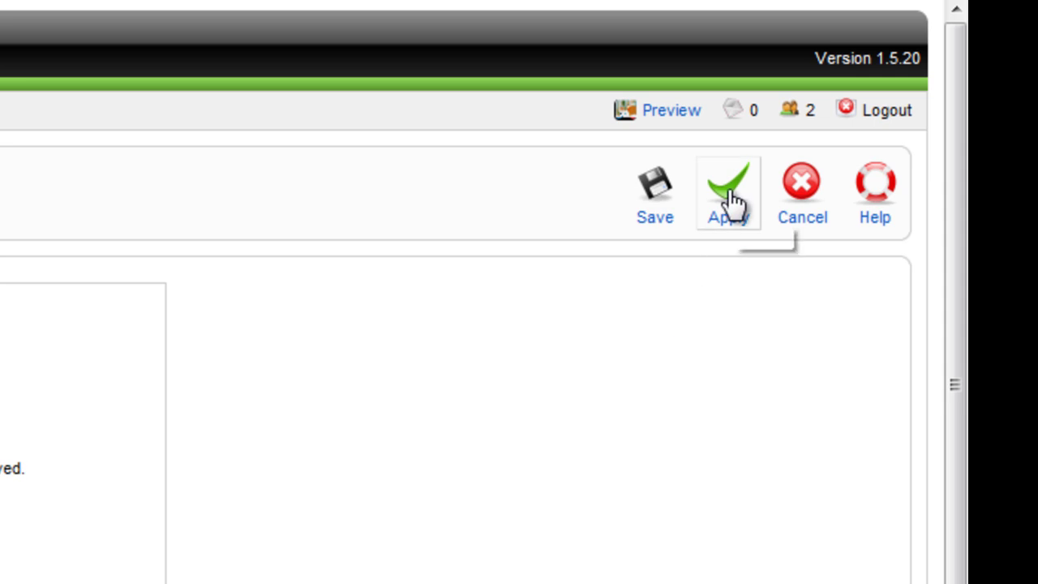
{"action": "left_click", "coordinate": [656, 202]}
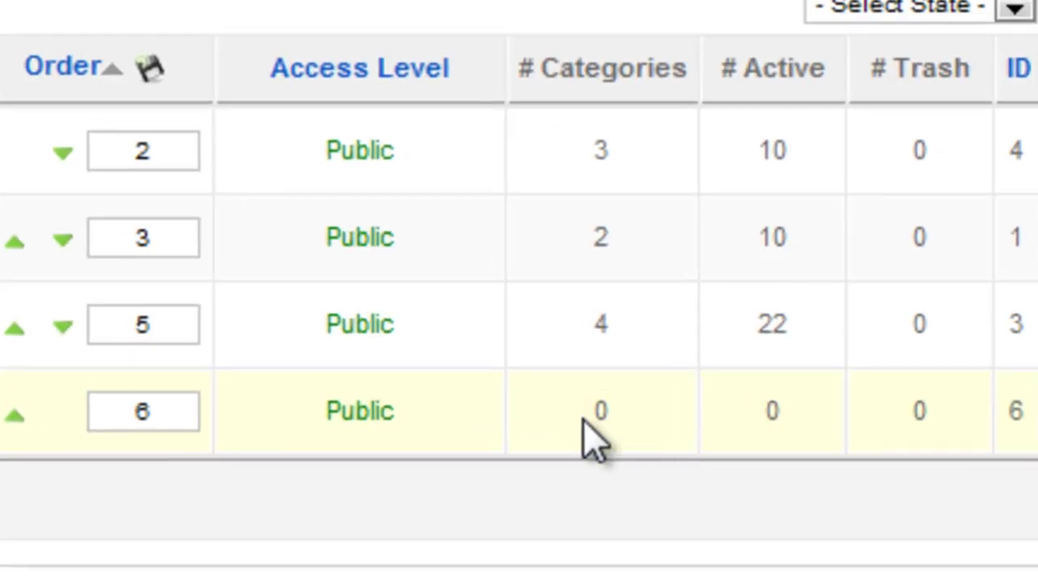
Check the new section's zero category count and start a new category.
{"action": "left_click", "coordinate": [598, 401]}
{"action": "double_click", "coordinate": [598, 402]}
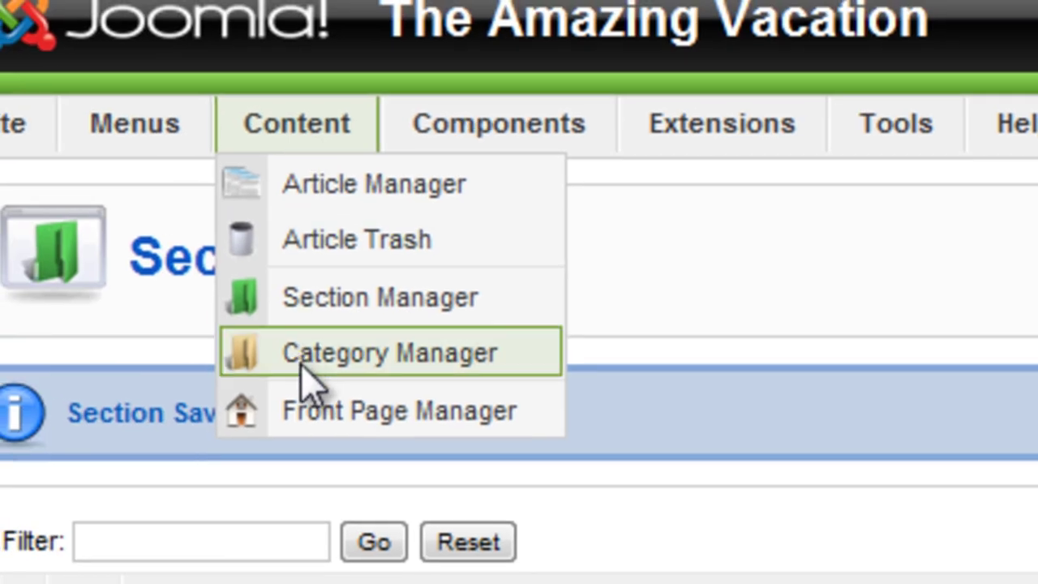
{"action": "left_click", "coordinate": [364, 365]}
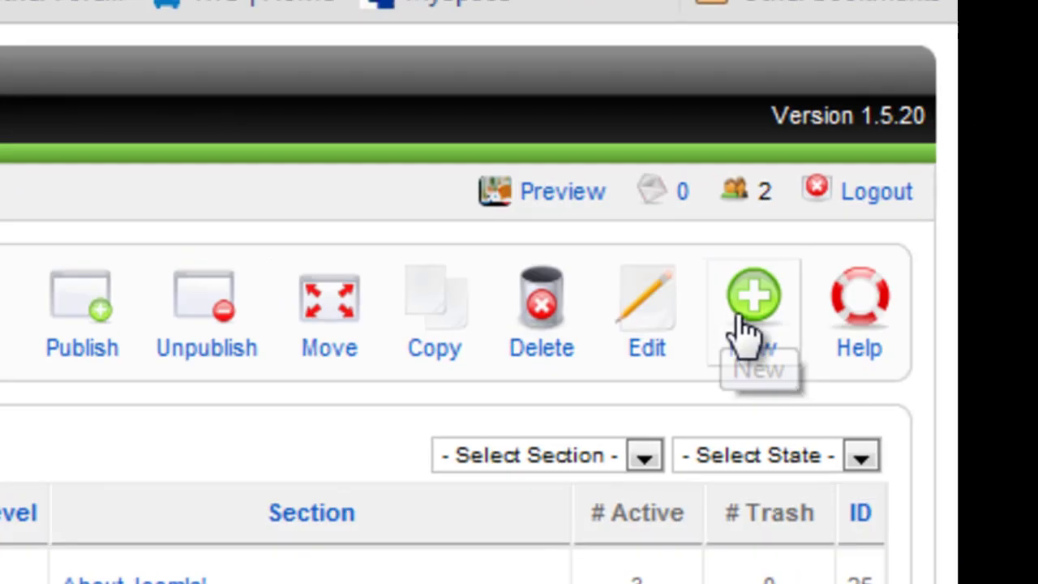
{"action": "left_click", "coordinate": [746, 329]}
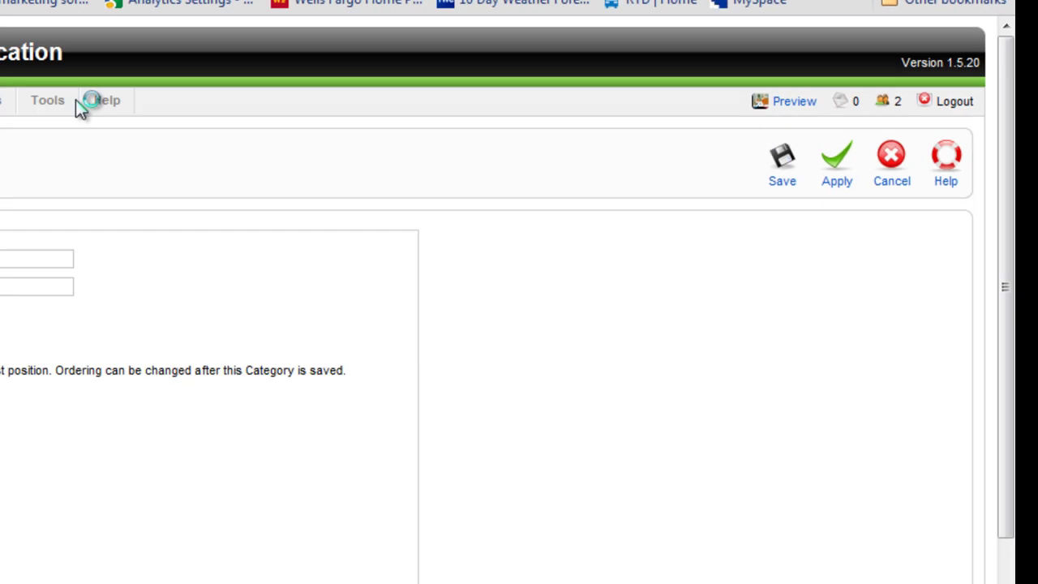
Enter title 'Sample Category', alias 'sample-category', and assign it to Sample Section.
{"action": "left_click", "coordinate": [260, 183]}
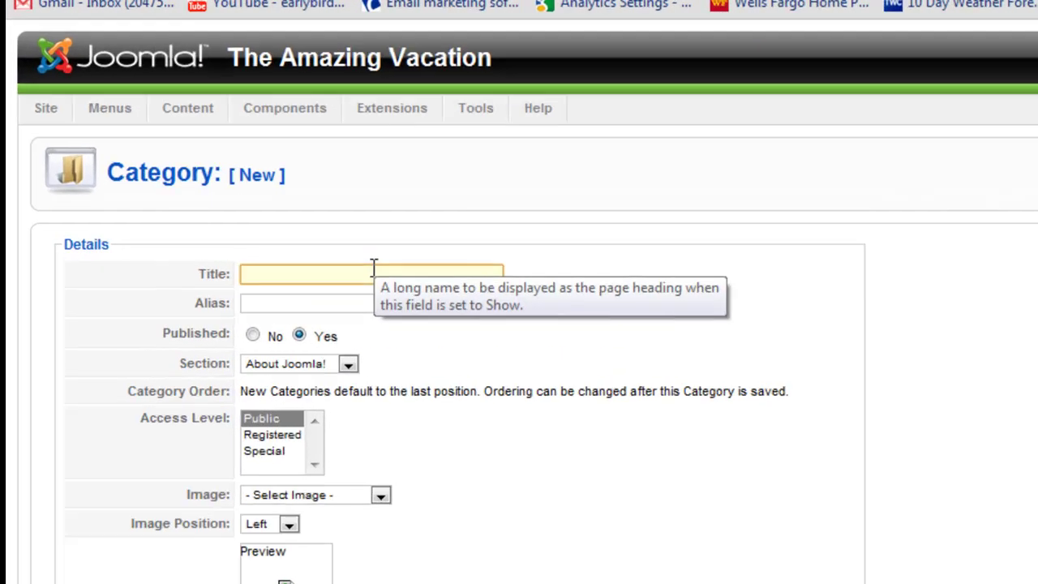
{"action": "type", "text": "S"}
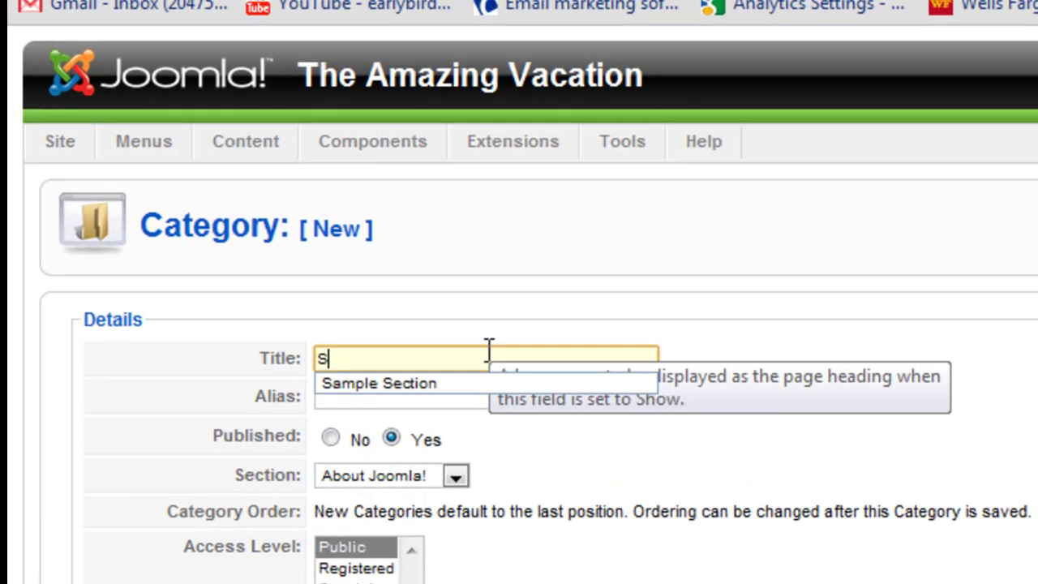
{"action": "type", "text": "ample Category"}
{"action": "left_click", "coordinate": [457, 396]}
{"action": "type", "text": "sample-category"}
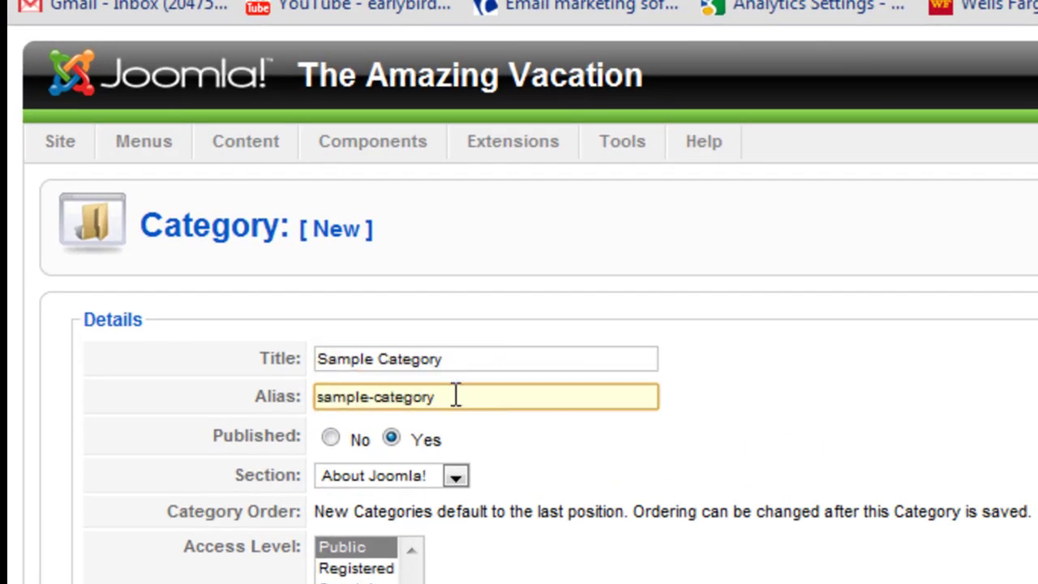
{"action": "left_click", "coordinate": [454, 478]}
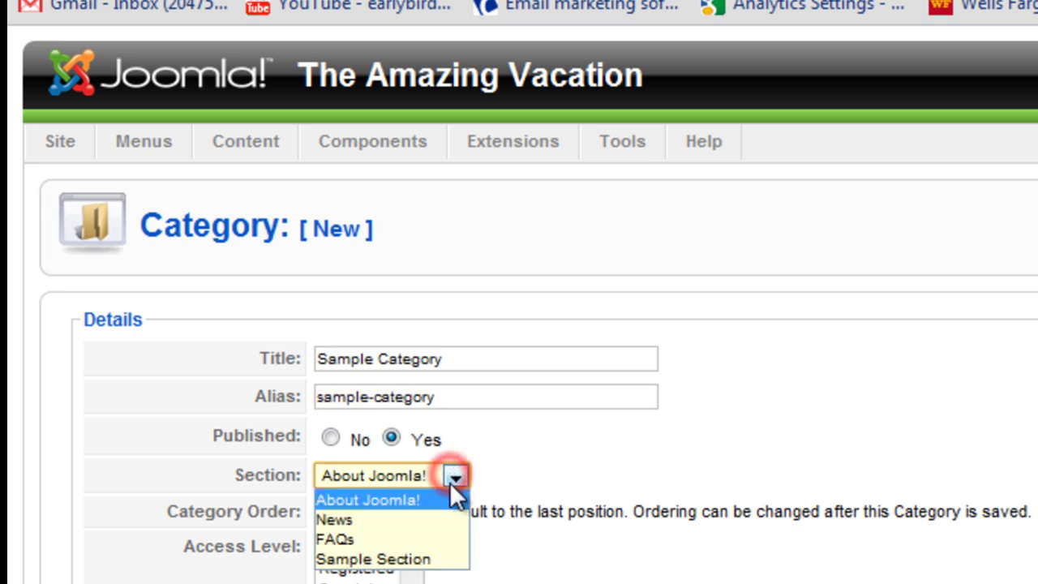
{"action": "left_click", "coordinate": [437, 560]}
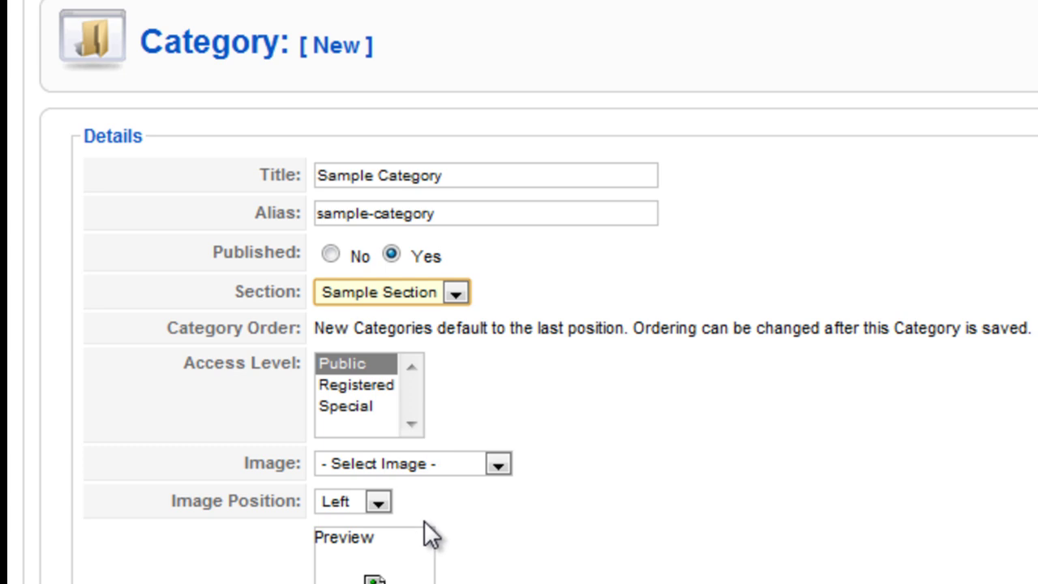
{"action": "scroll", "coordinate": [458, 482], "scroll_direction": "down", "scroll_amount": 3}
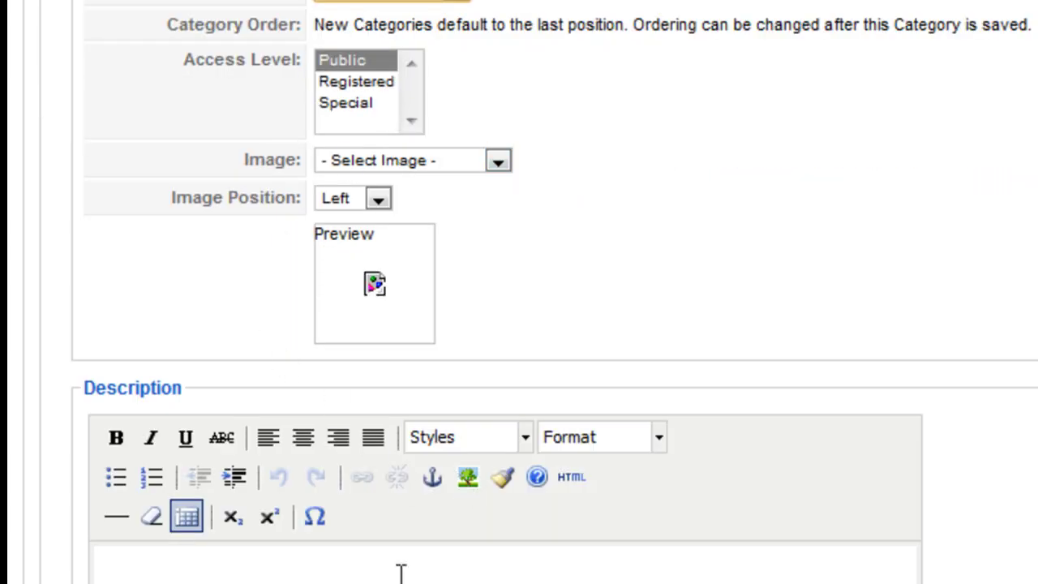
{"action": "scroll", "coordinate": [770, 49], "scroll_direction": "up", "scroll_amount": 3}
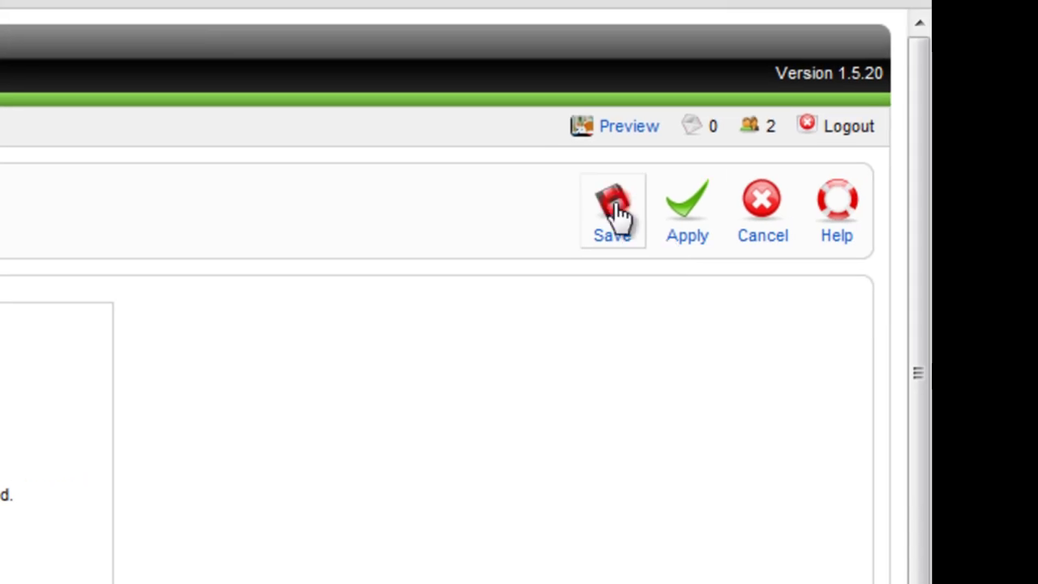
Save the category and start an article titled 'Sample Article' in Sample Section.
{"action": "left_click", "coordinate": [616, 212]}
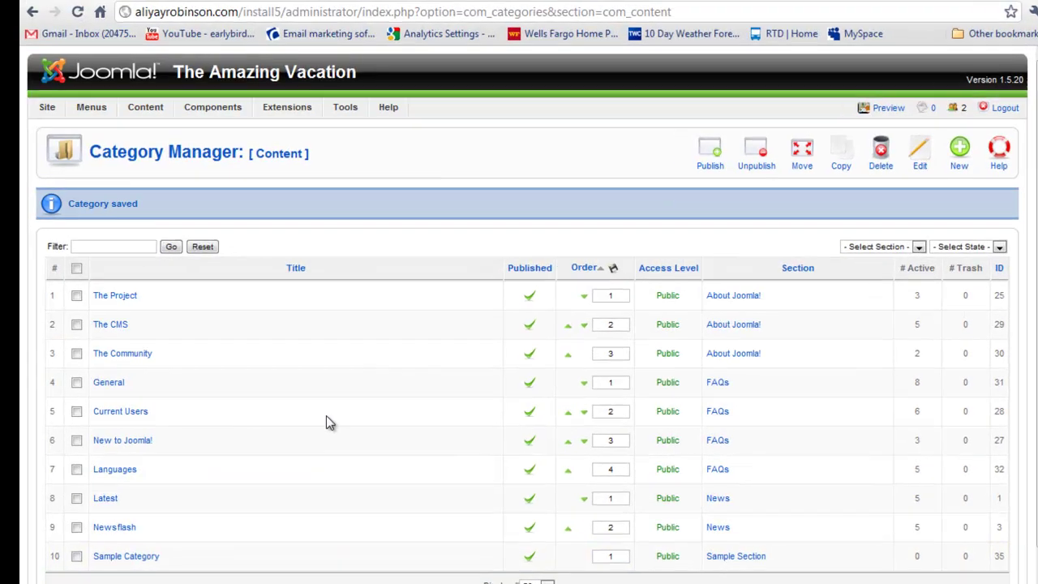
{"action": "mouse_move", "coordinate": [145, 106]}
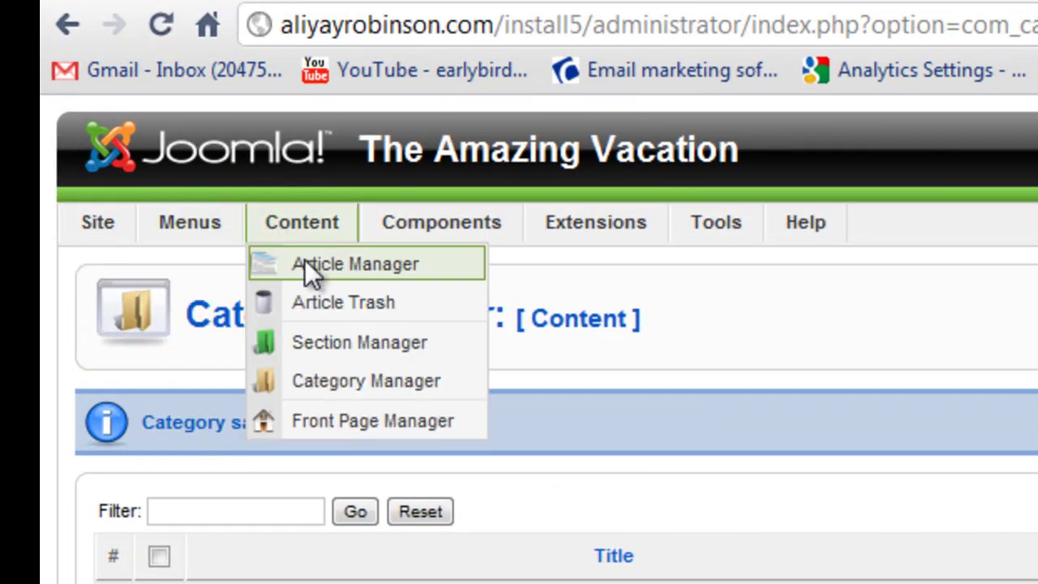
{"action": "left_click", "coordinate": [311, 264]}
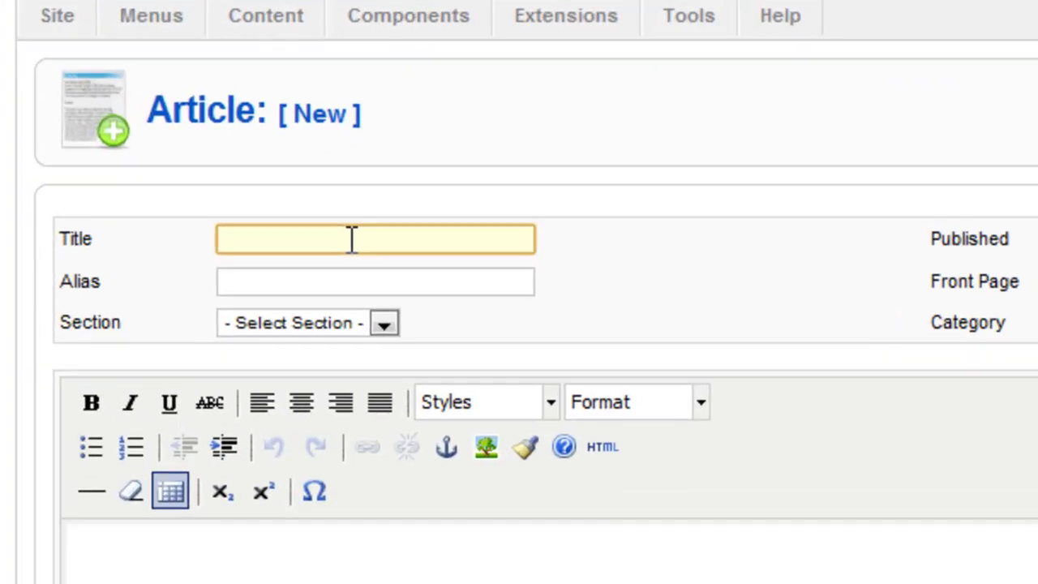
{"action": "type", "text": "S"}
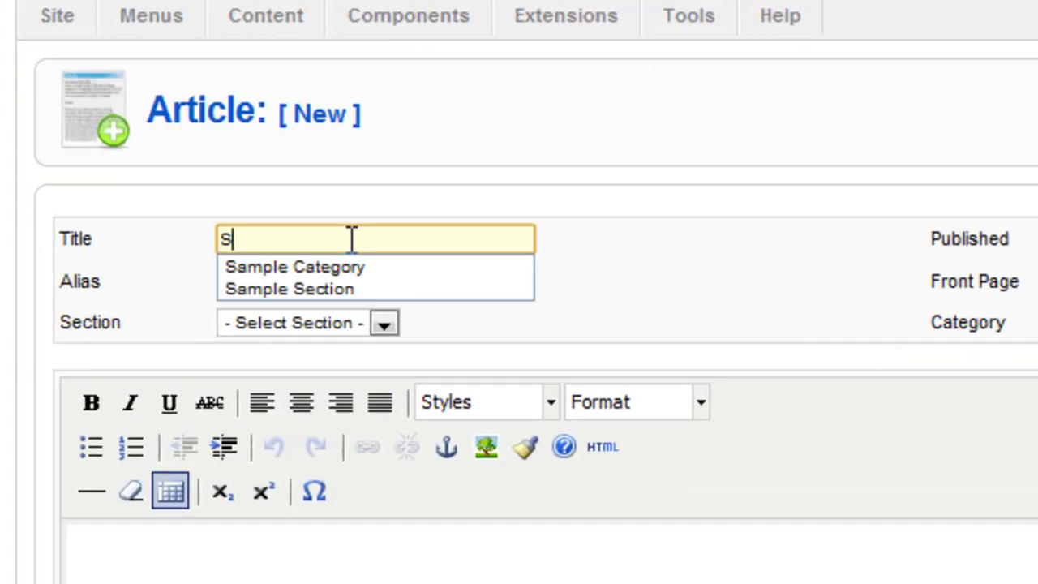
{"action": "type", "text": "ample "}
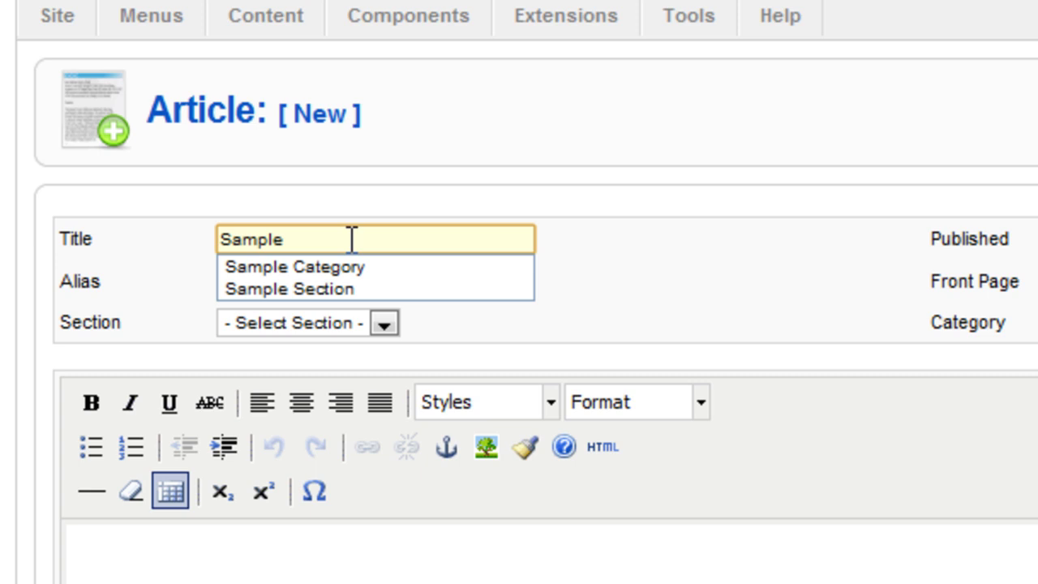
{"action": "type", "text": "Article"}
{"action": "left_click", "coordinate": [379, 325]}
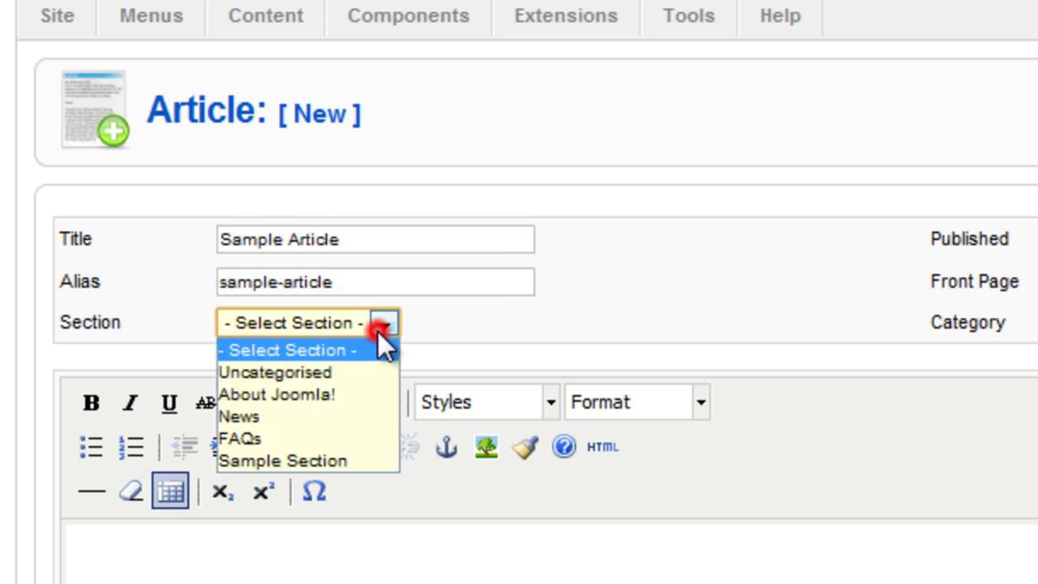
{"action": "left_click", "coordinate": [353, 459]}
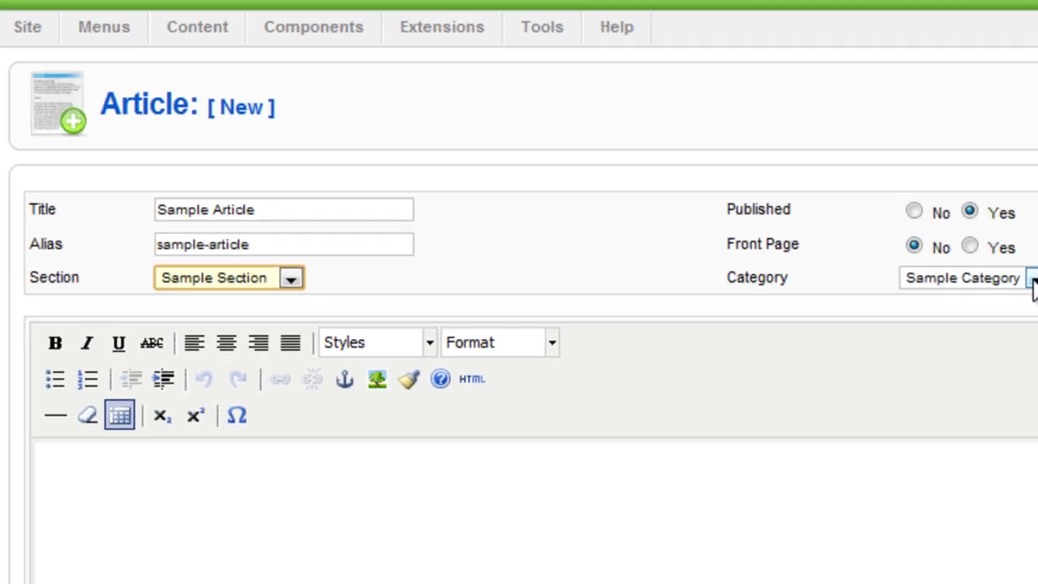
Keep Sample Category, write body 'This is the sample article #1.' and save.
{"action": "left_click", "coordinate": [963, 265]}
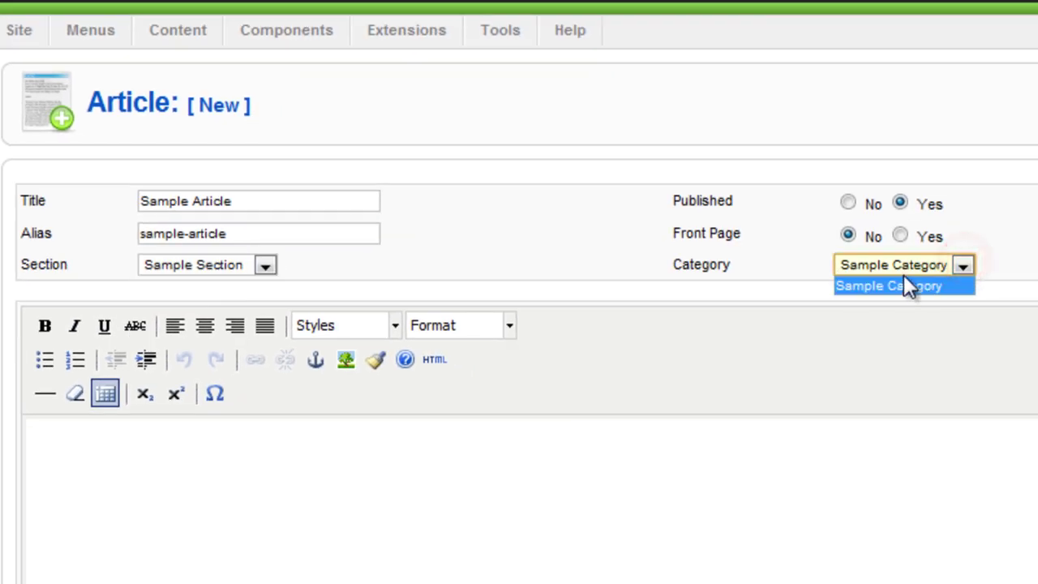
{"action": "left_click", "coordinate": [963, 269]}
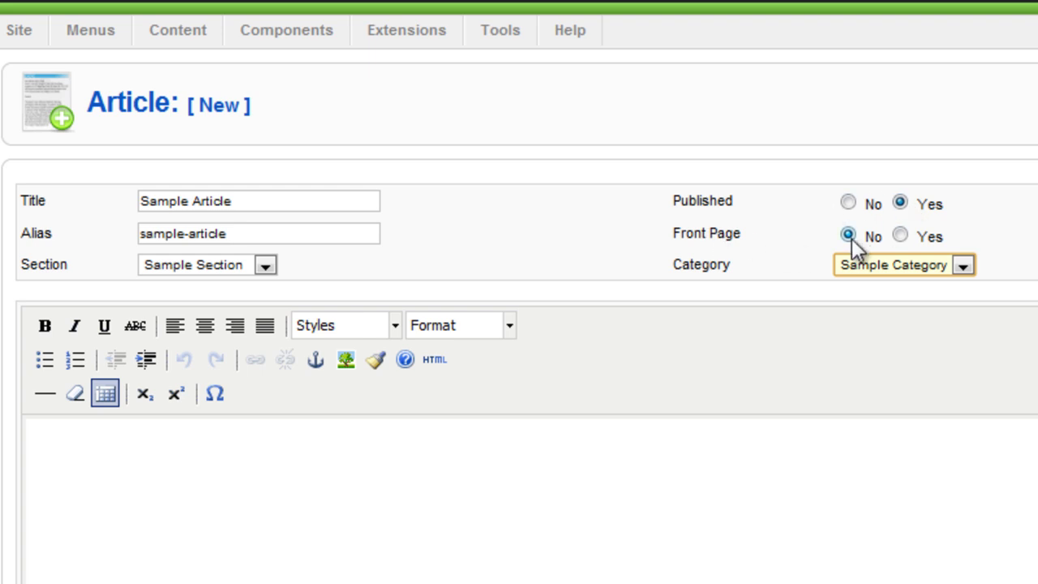
{"action": "left_click", "coordinate": [345, 440]}
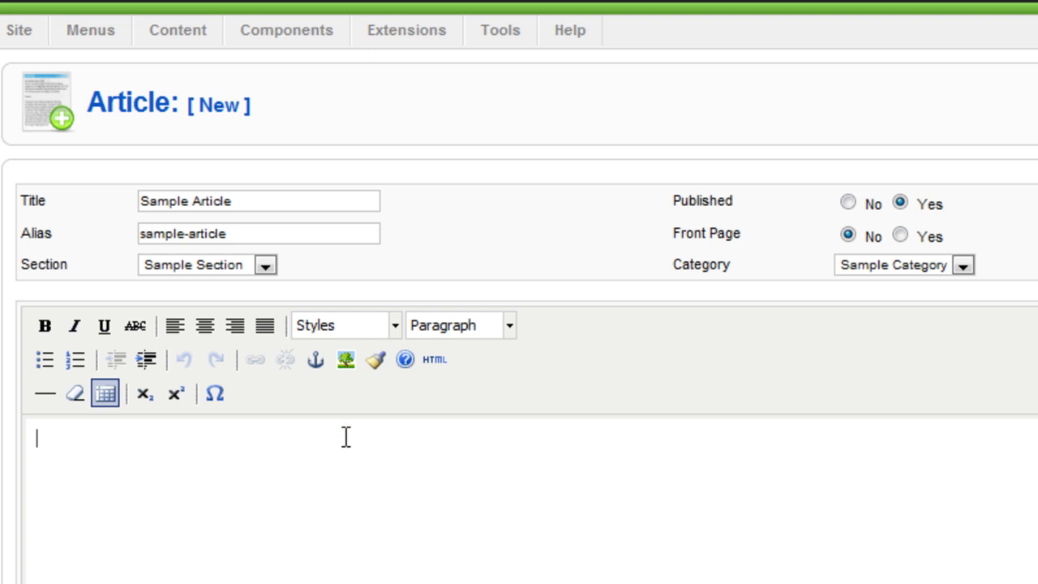
{"action": "type", "text": "This is the sample article #1."}
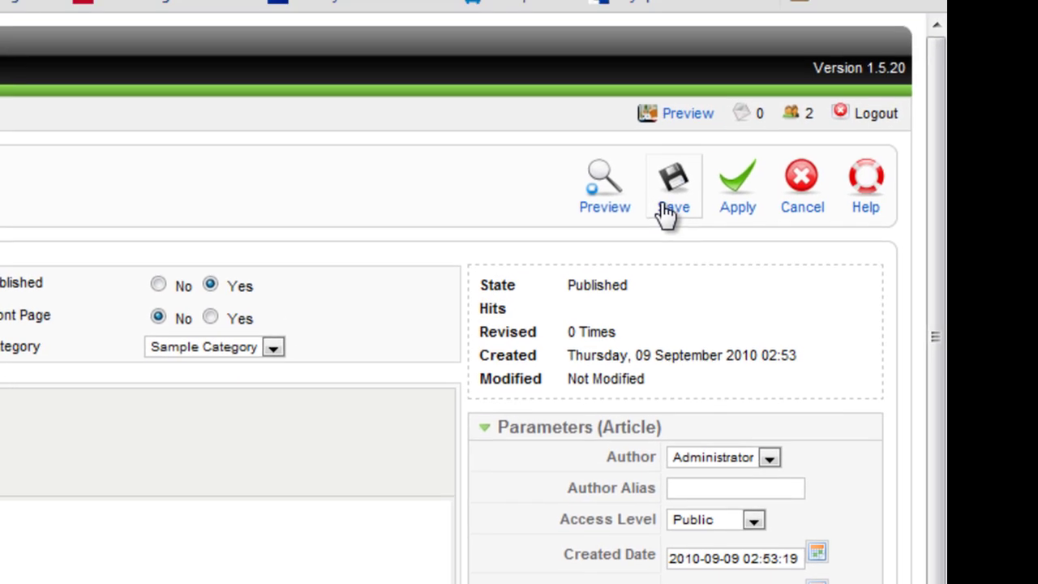
{"action": "left_click", "coordinate": [692, 51]}
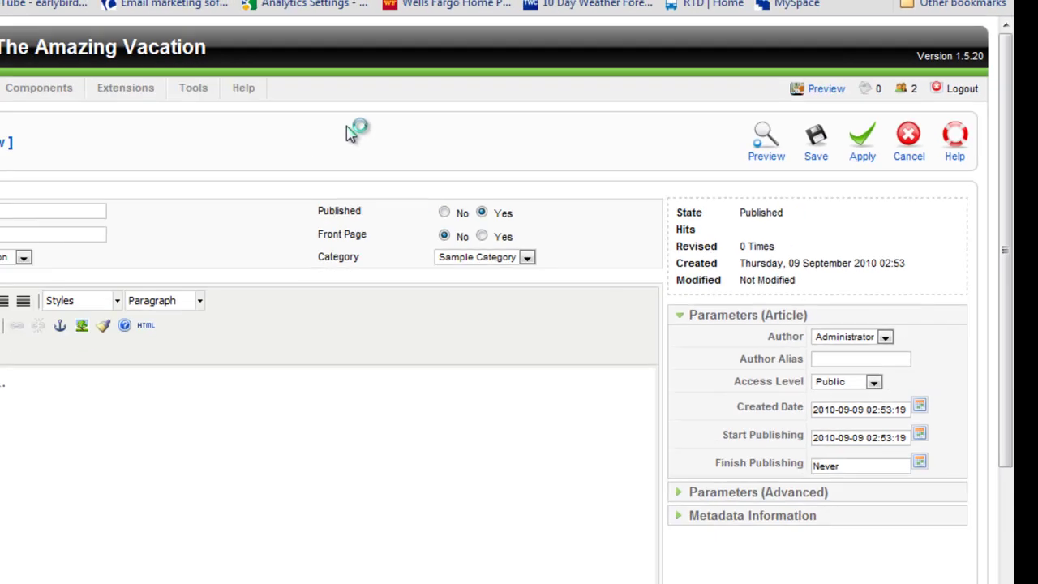
Set Display # to 'all' and scroll down to the Sample Section articles.
{"action": "scroll", "coordinate": [201, 451], "scroll_direction": "up", "scroll_amount": 5}
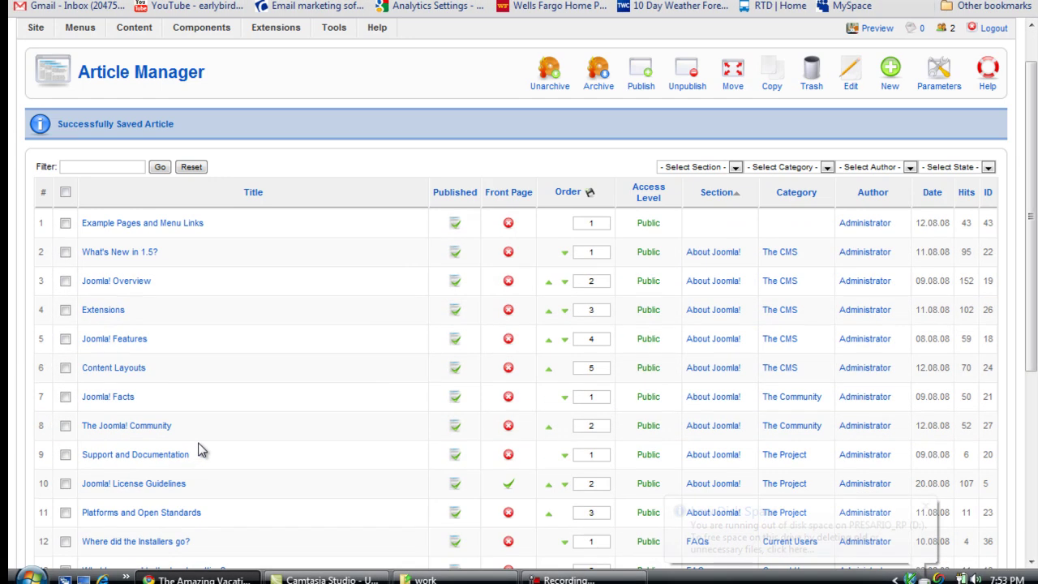
{"action": "scroll", "coordinate": [201, 451], "scroll_direction": "down", "scroll_amount": 5}
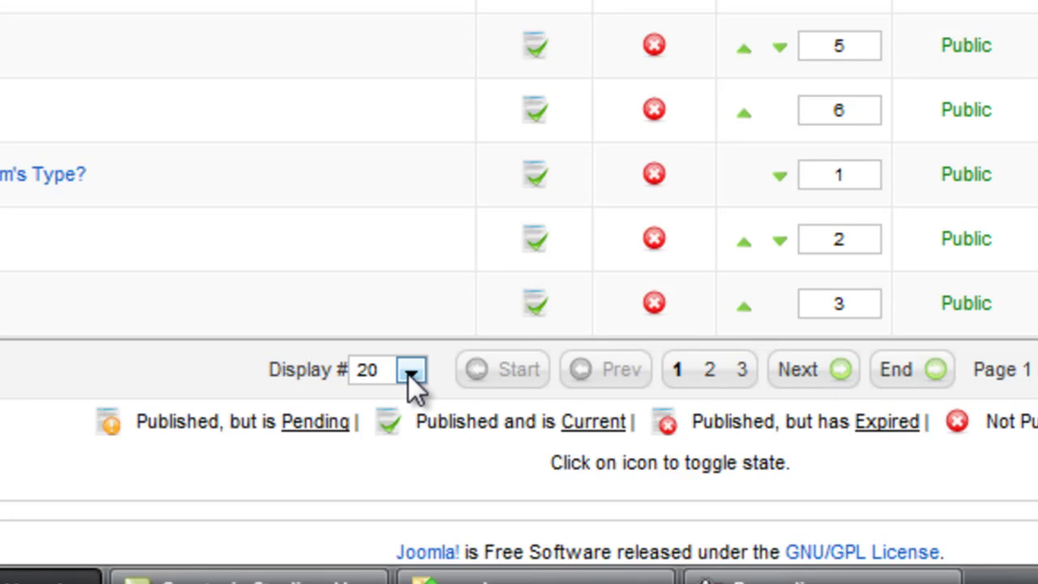
{"action": "left_click", "coordinate": [410, 371]}
{"action": "left_click", "coordinate": [408, 347]}
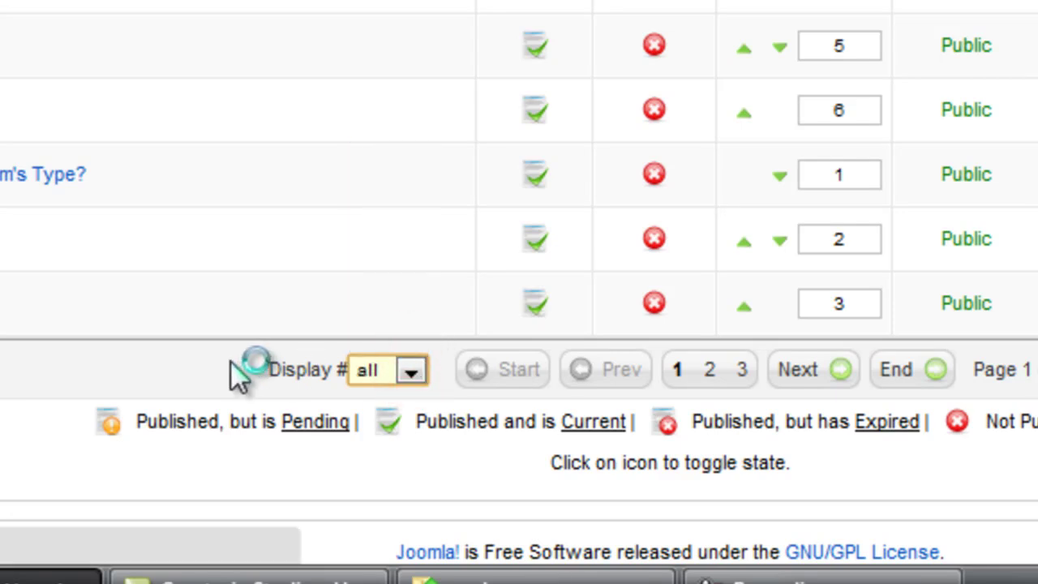
{"action": "scroll", "coordinate": [243, 470], "scroll_direction": "down", "scroll_amount": 10}
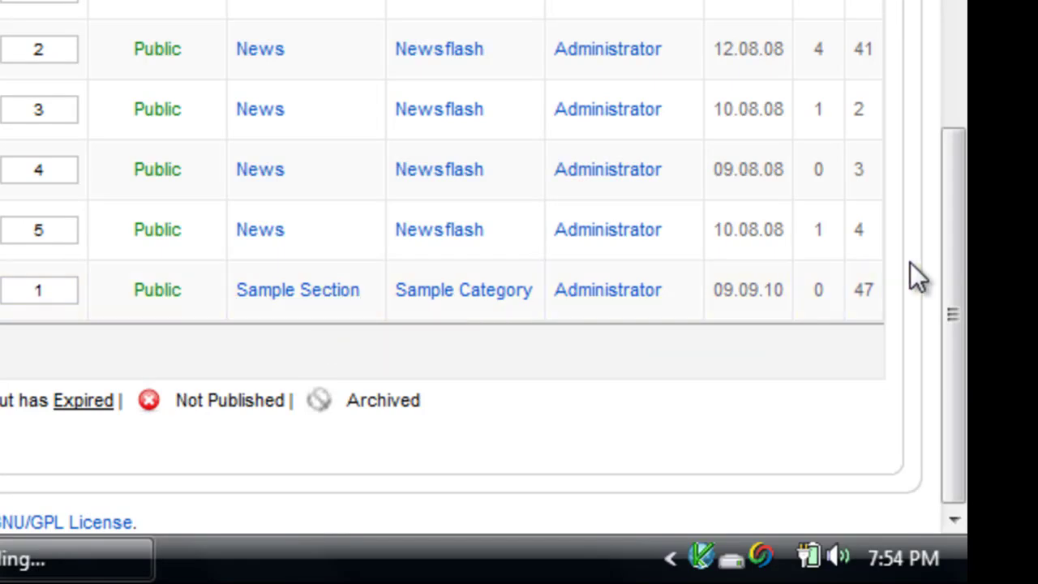
{"action": "left_click_drag", "start_coordinate": [943, 279], "coordinate": [945, 122]}
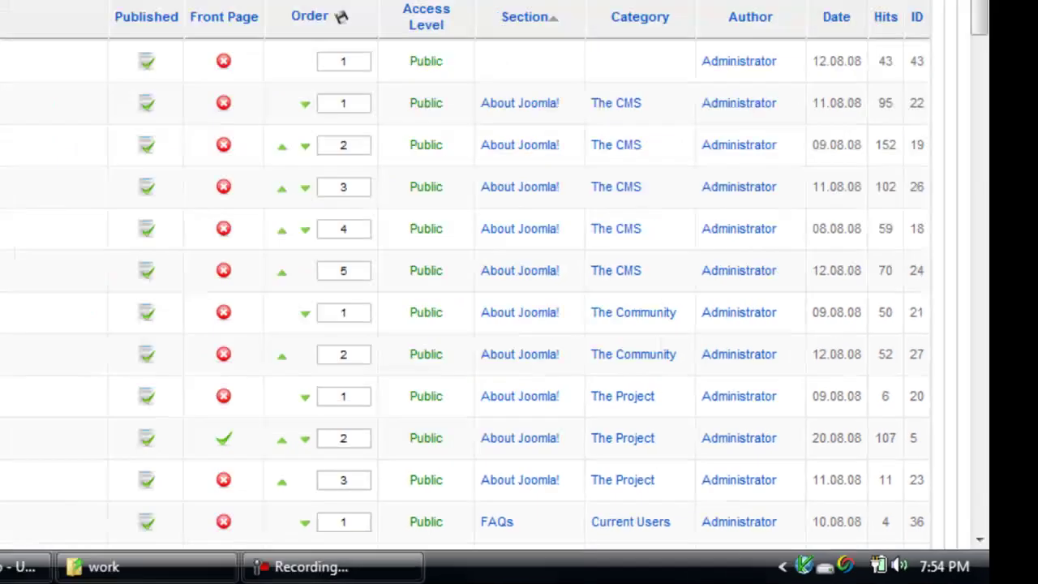
{"action": "scroll", "coordinate": [345, 425], "scroll_direction": "down", "scroll_amount": 10}
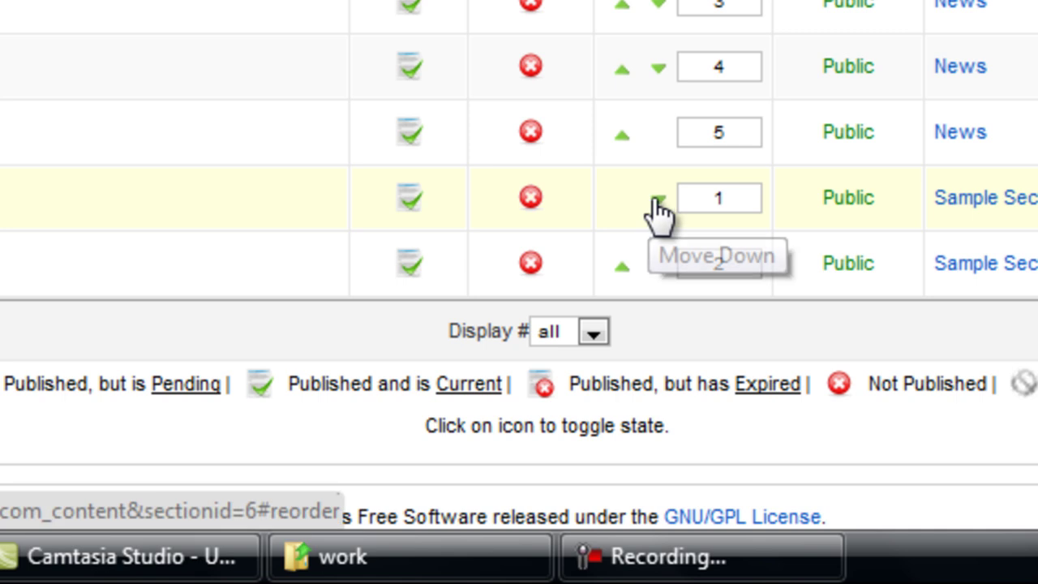
Move Sample Article 2 down so it follows Sample Article in the order.
{"action": "left_click", "coordinate": [658, 201]}
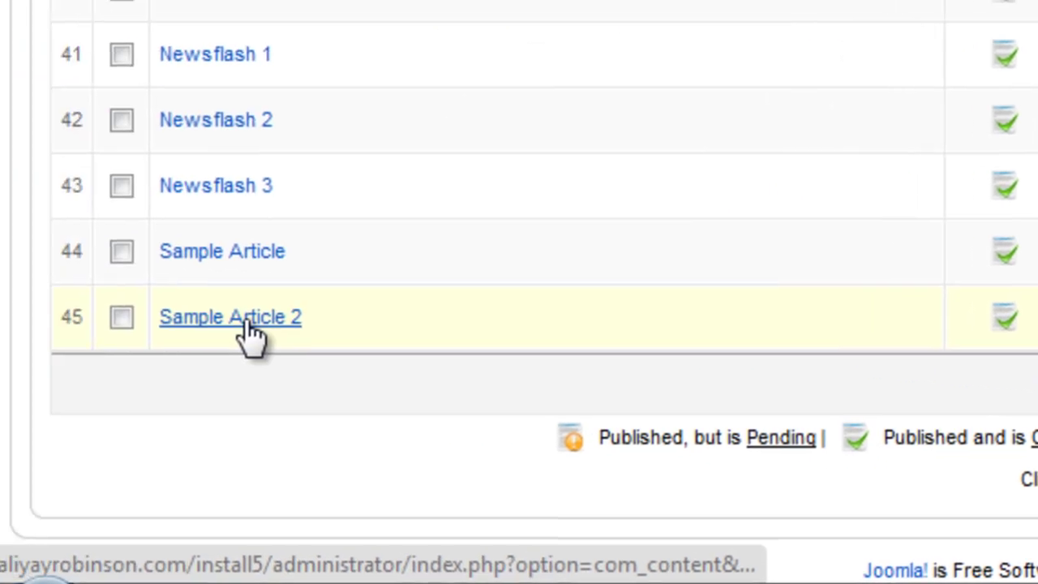
{"action": "scroll", "coordinate": [963, 146], "scroll_direction": "up", "scroll_amount": 15}
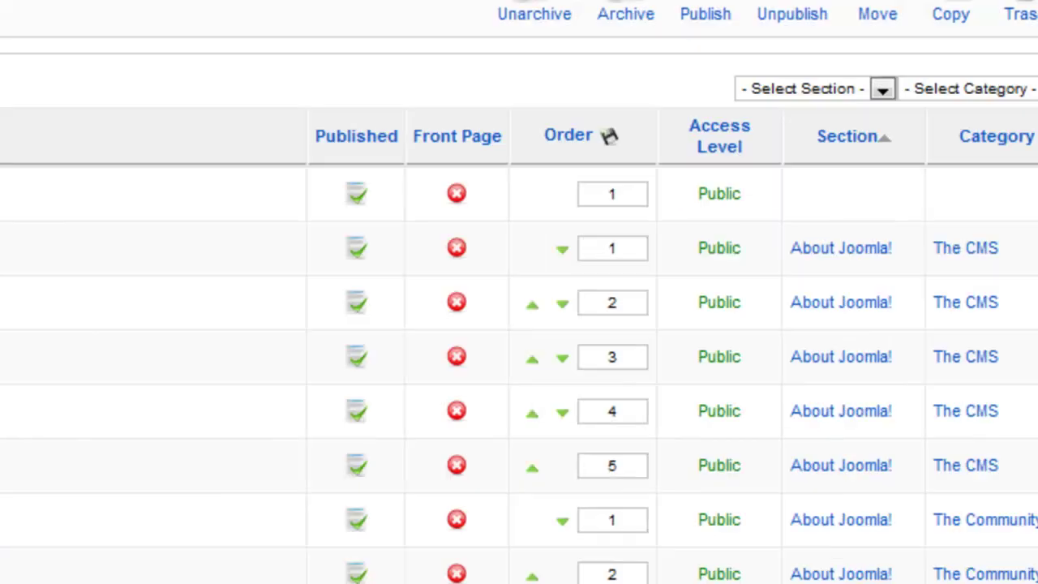